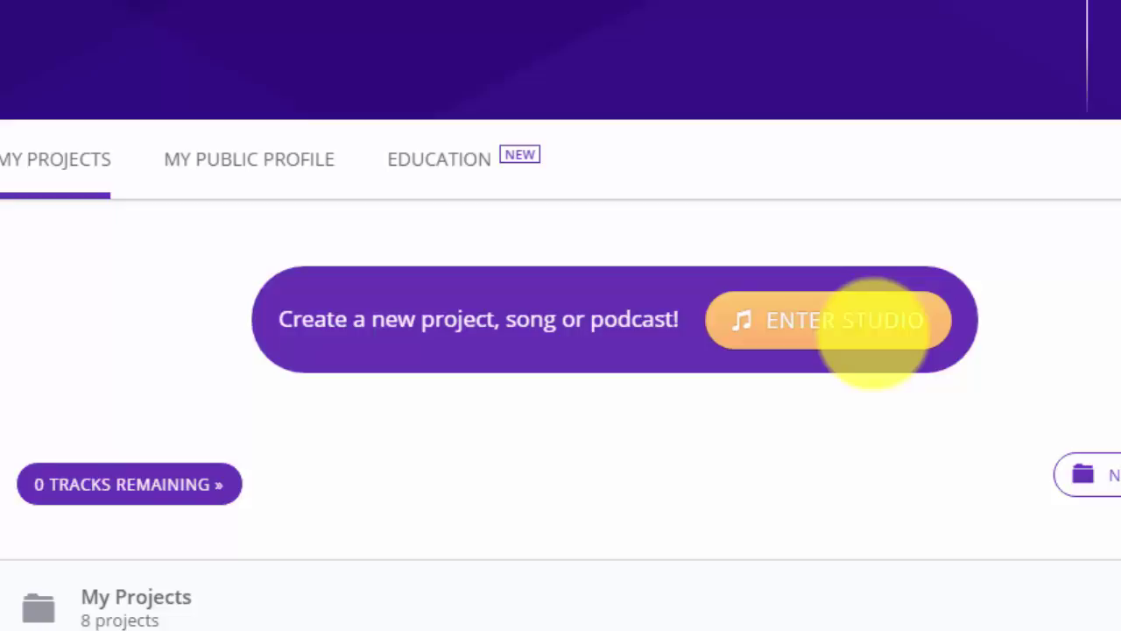
Enter the studio and start a new project from the Blank template.
left_click(870, 333)
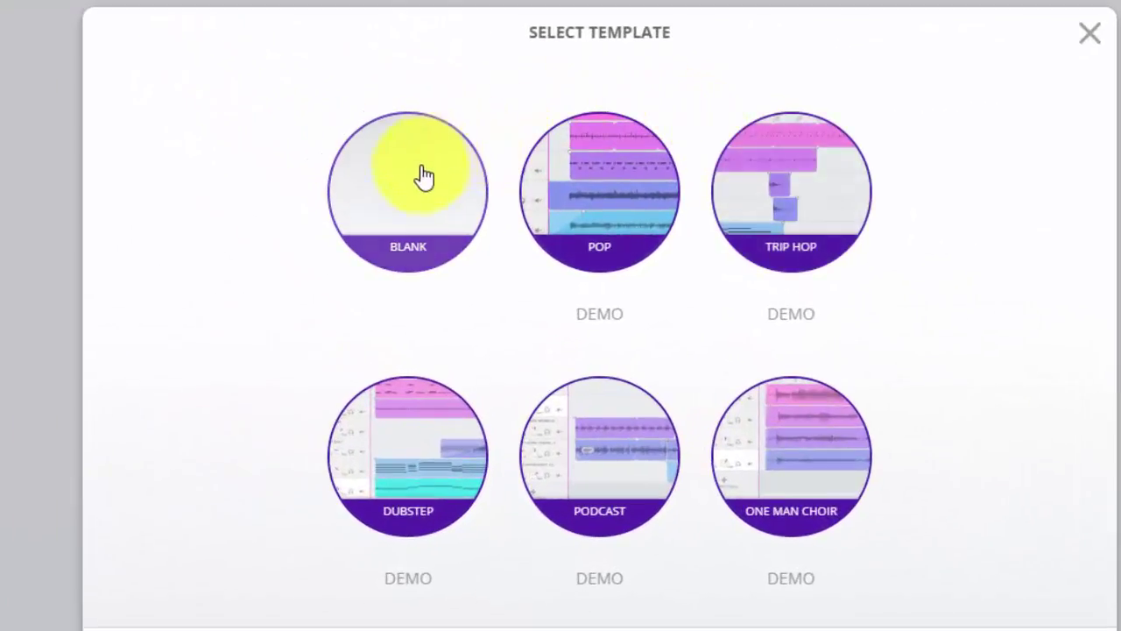
left_click(422, 177)
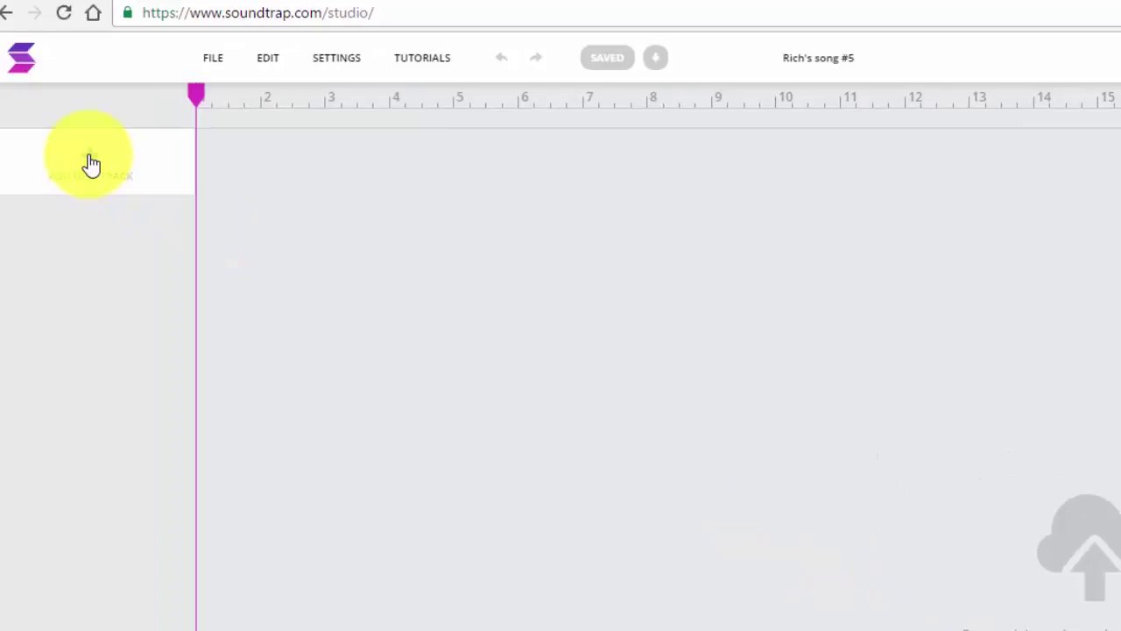
Add a Voice & Microphones track and set its preset to Dry.
left_click(91, 163)
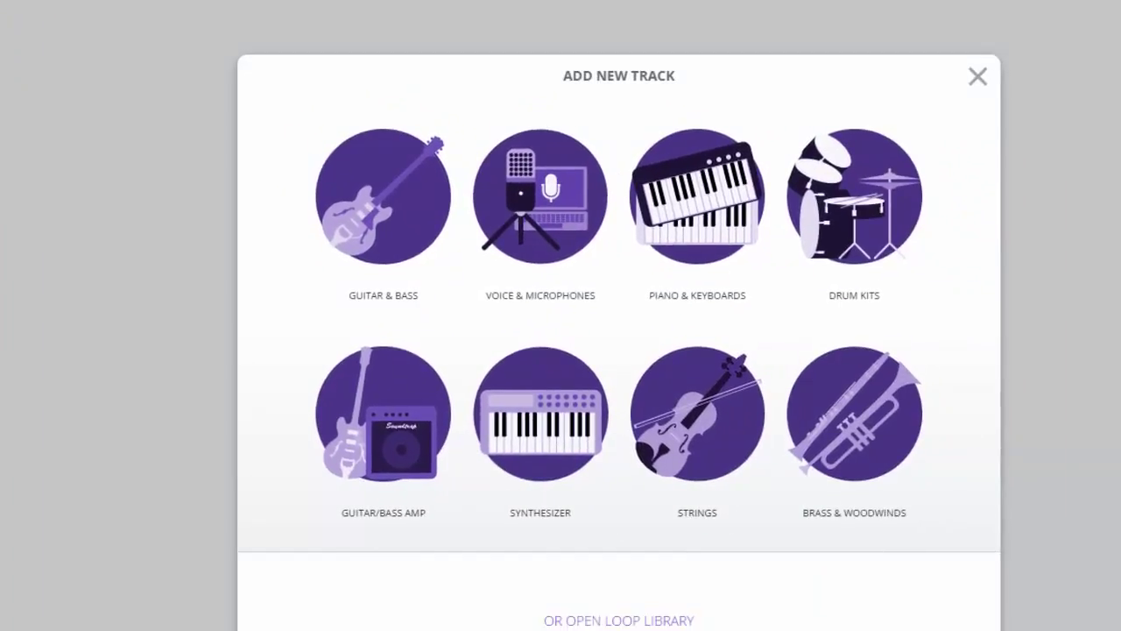
left_click(552, 233)
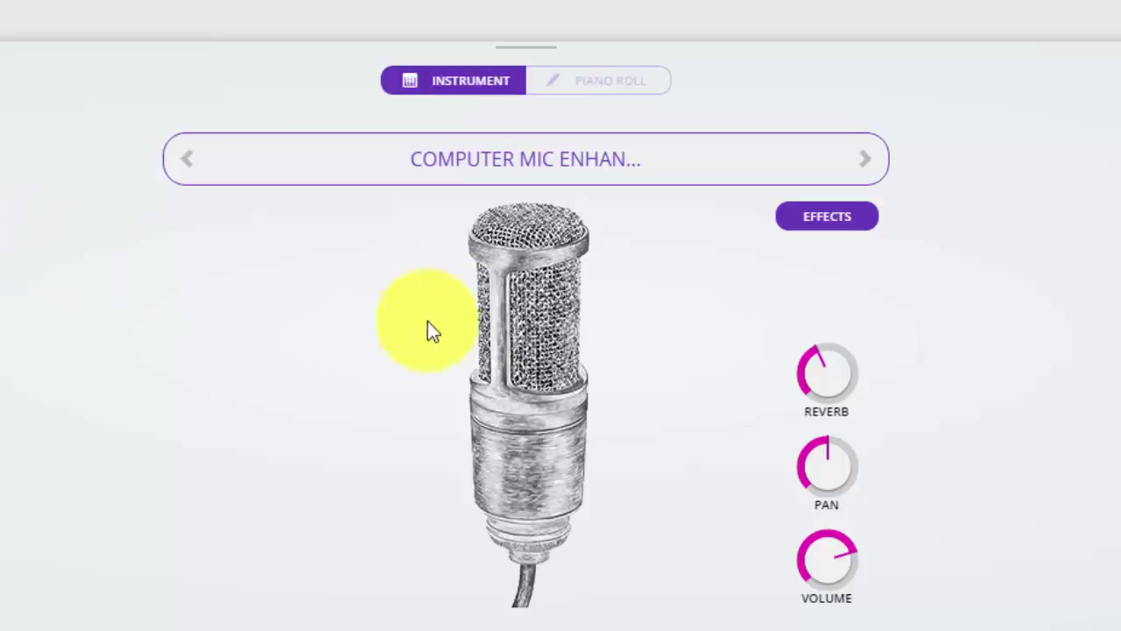
left_click(666, 175)
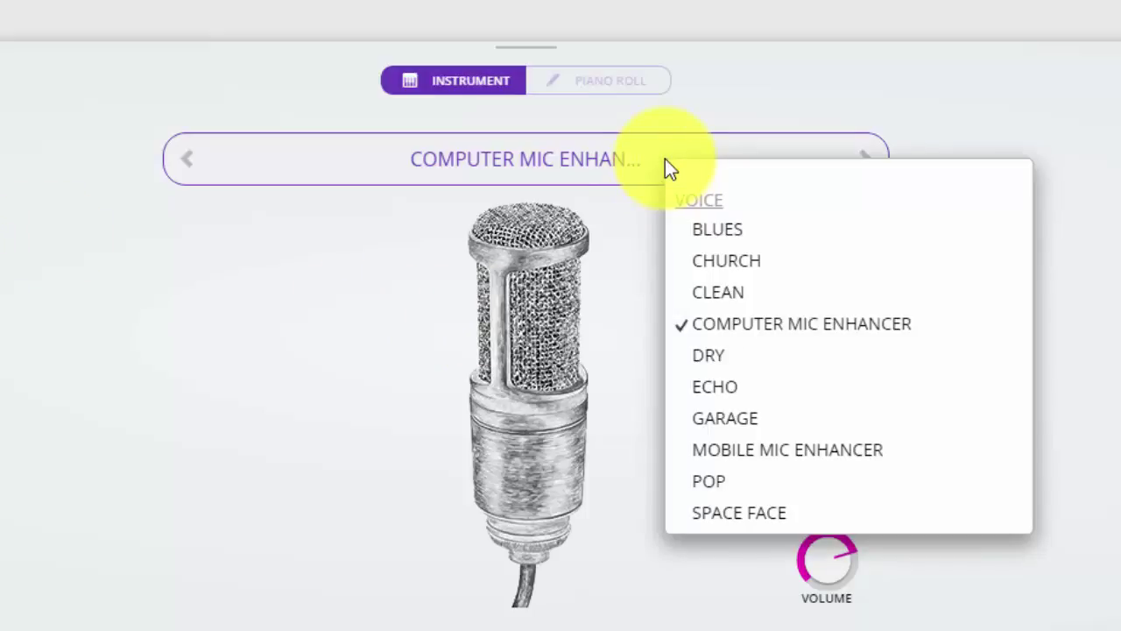
left_click(708, 359)
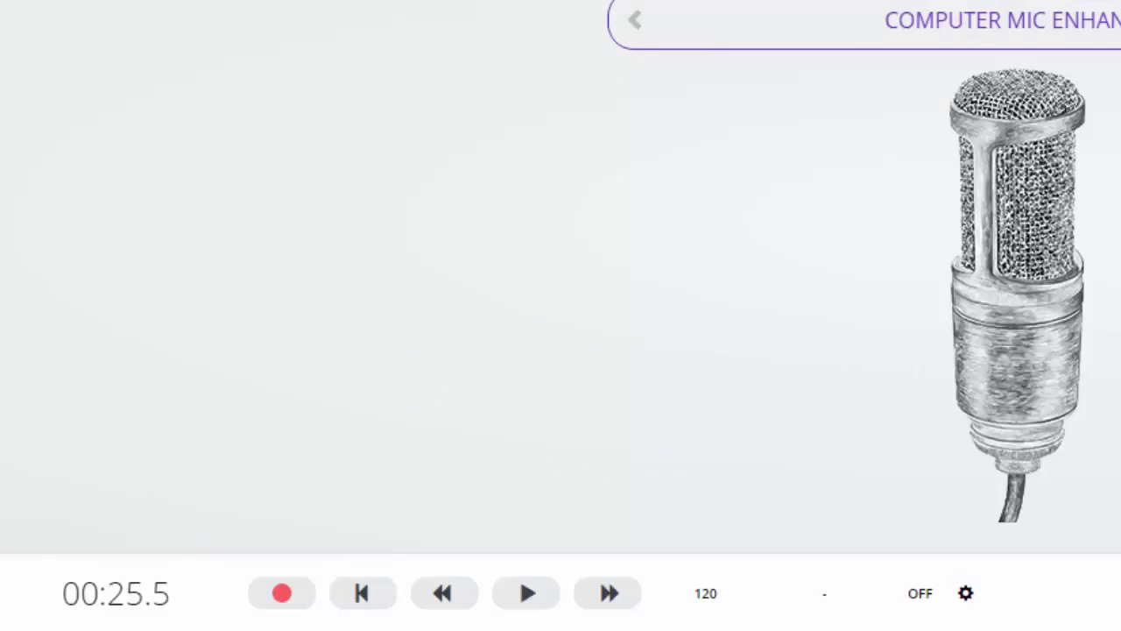
Record a short voice take on the mic track, then rewind and play it back.
left_click(265, 595)
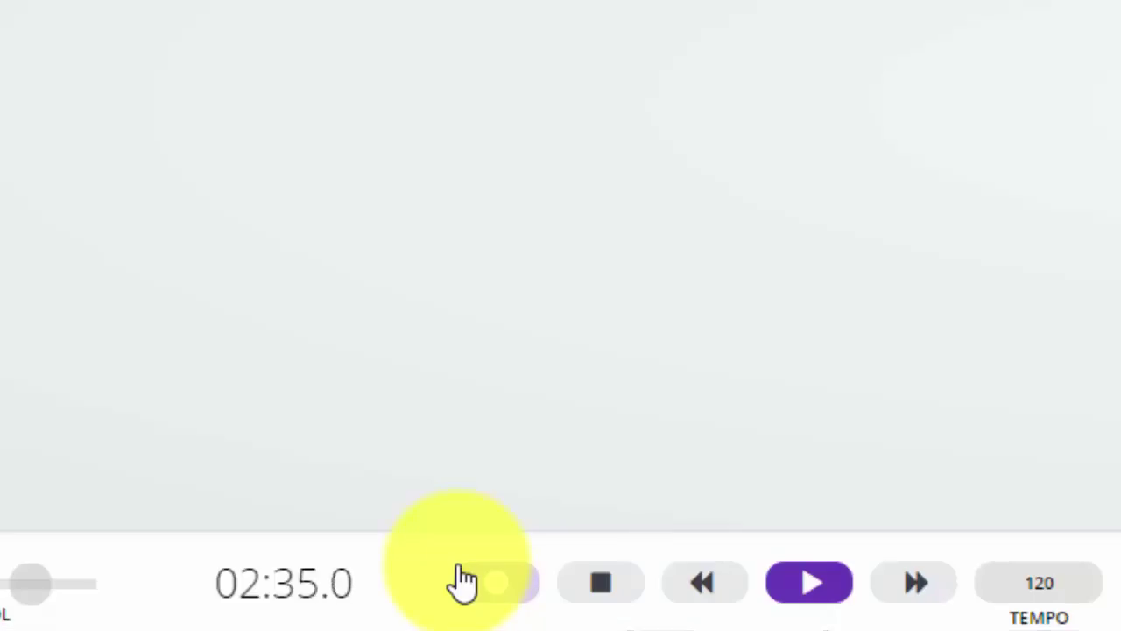
left_click(637, 591)
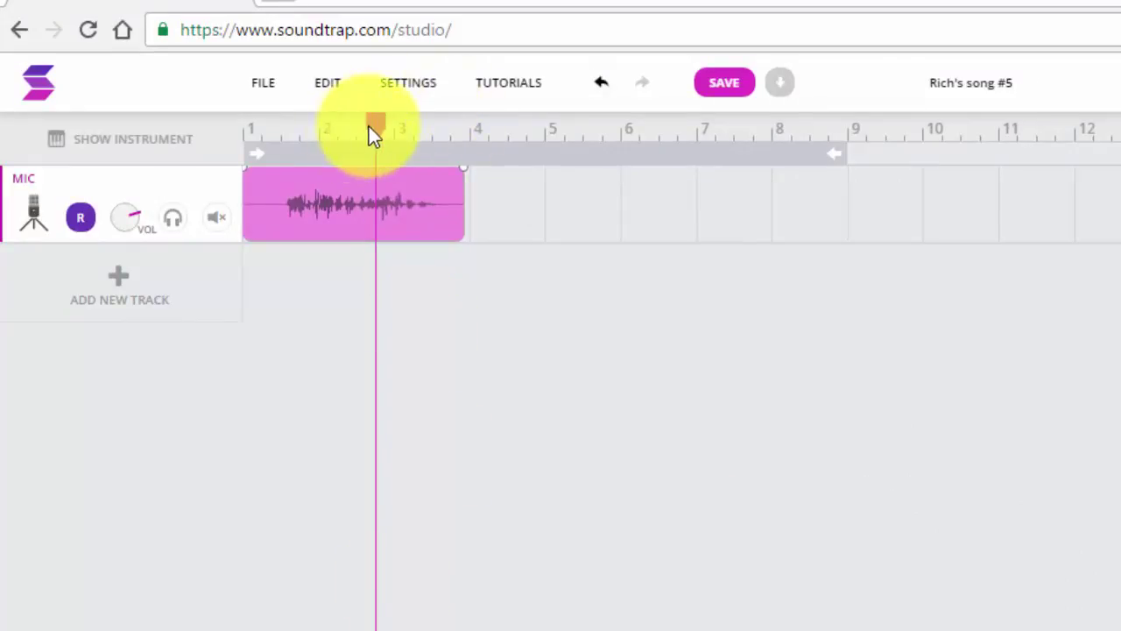
left_click_drag(369, 131, 240, 158)
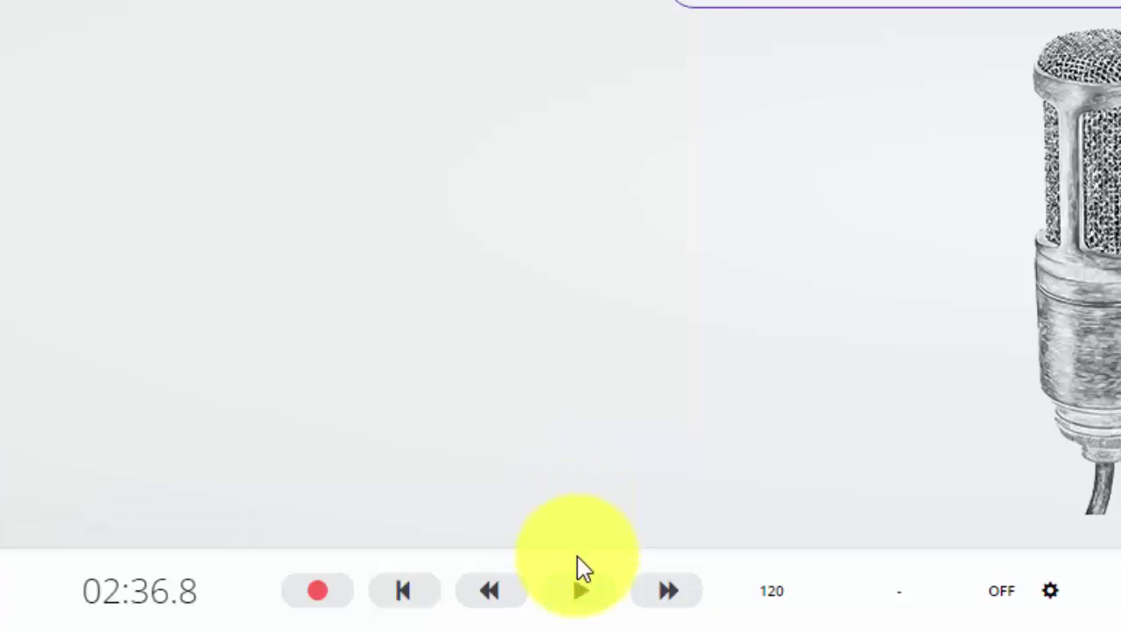
left_click(580, 603)
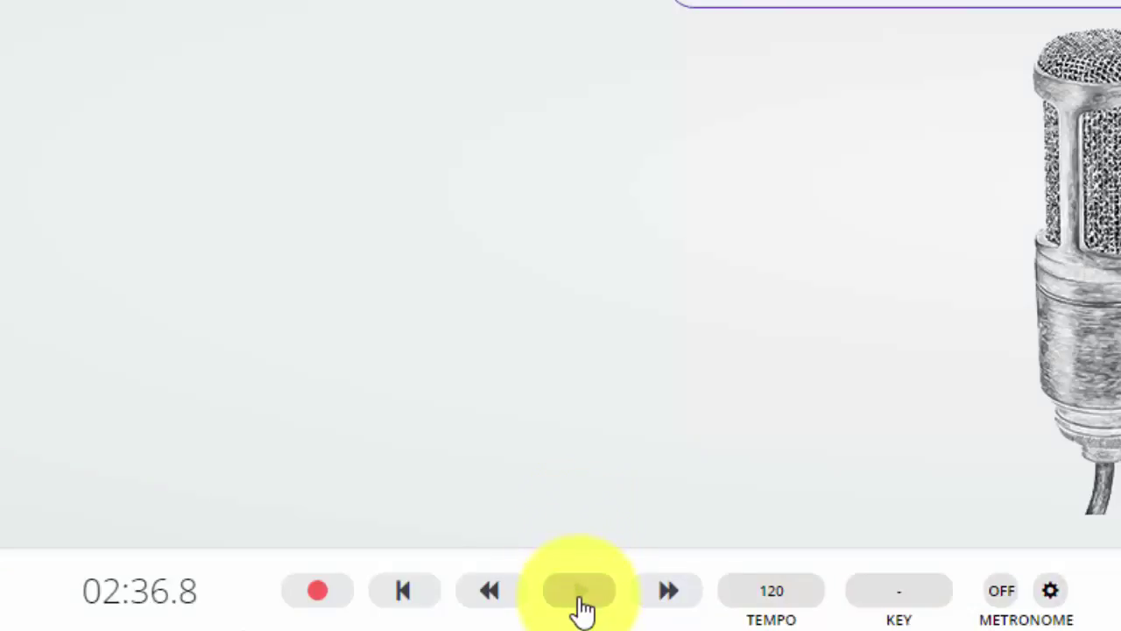
key("space")
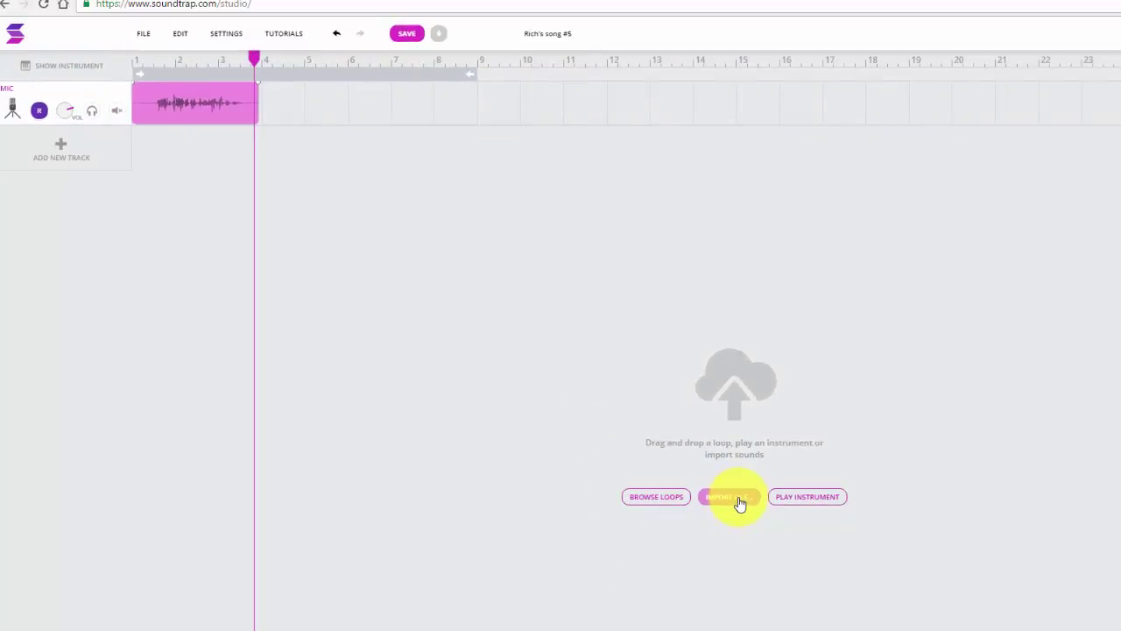
Import the music file as a FUNKORAMA track and play both tracks from the start.
left_click(738, 499)
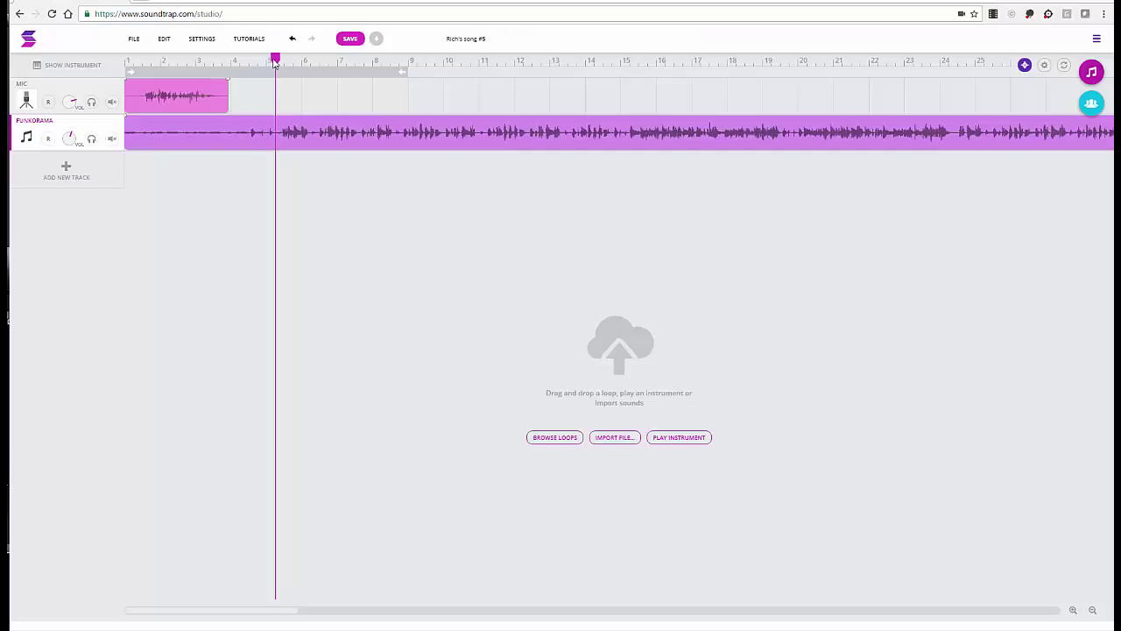
left_click_drag(275, 63, 109, 88)
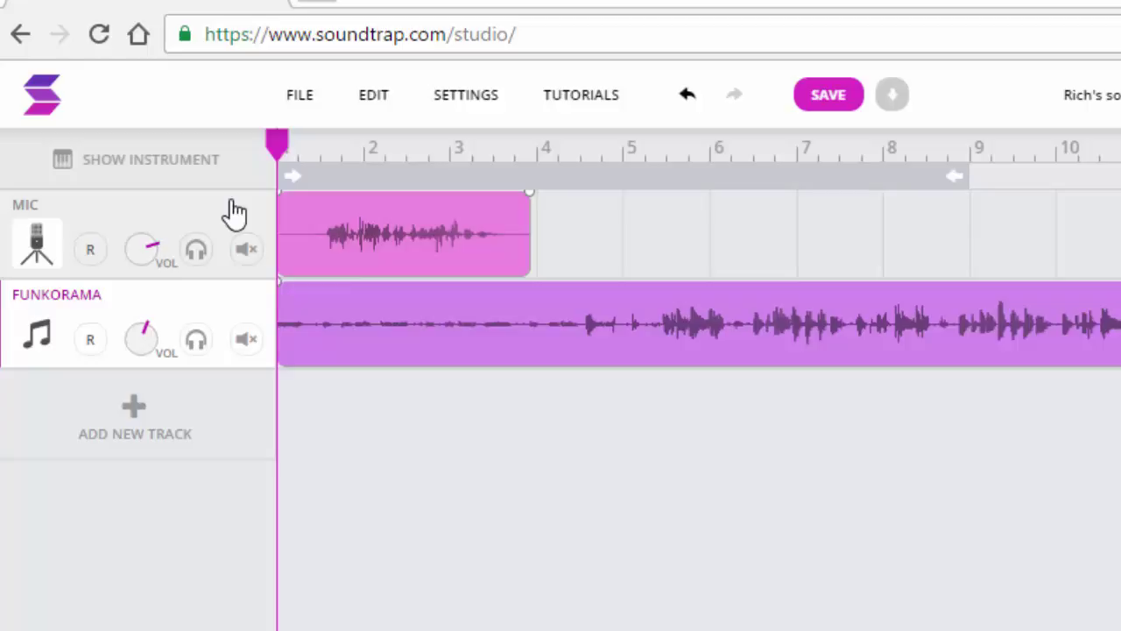
key("space")
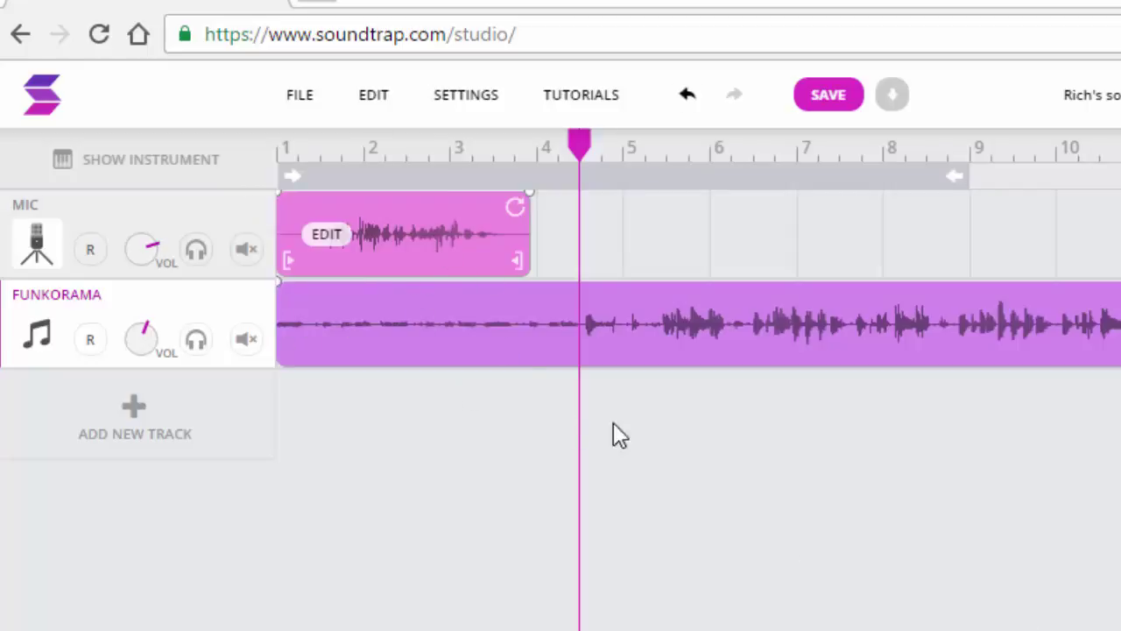
Split the FUNKORAMA clip at the playhead after bar 4 and delete the right-hand part.
left_click(580, 375)
mouse_move(572, 350)
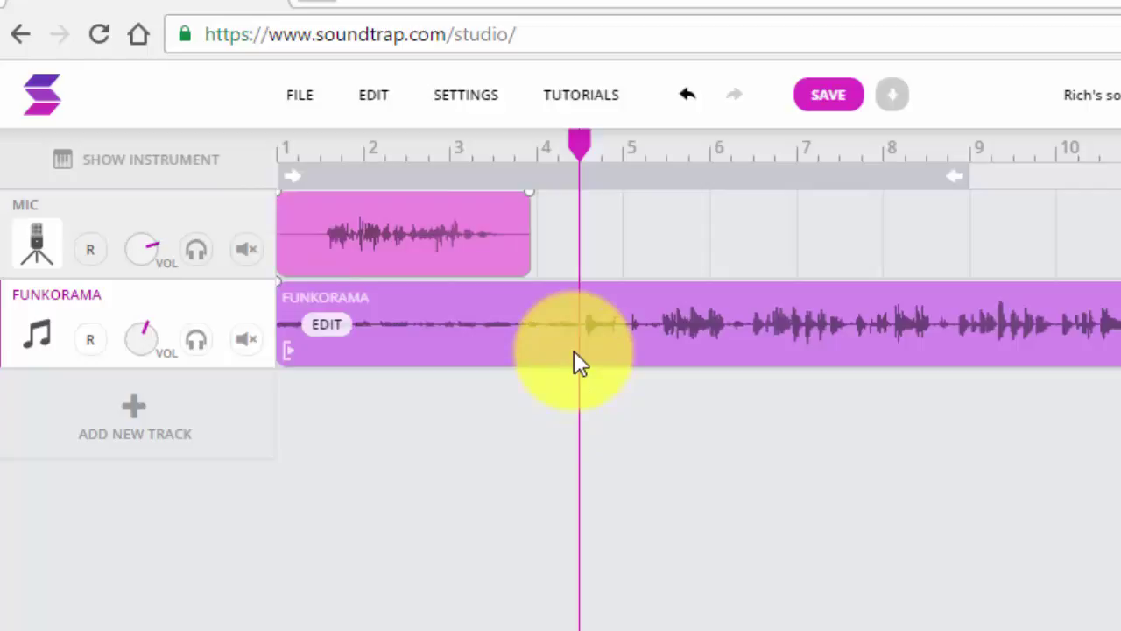
left_click(575, 355)
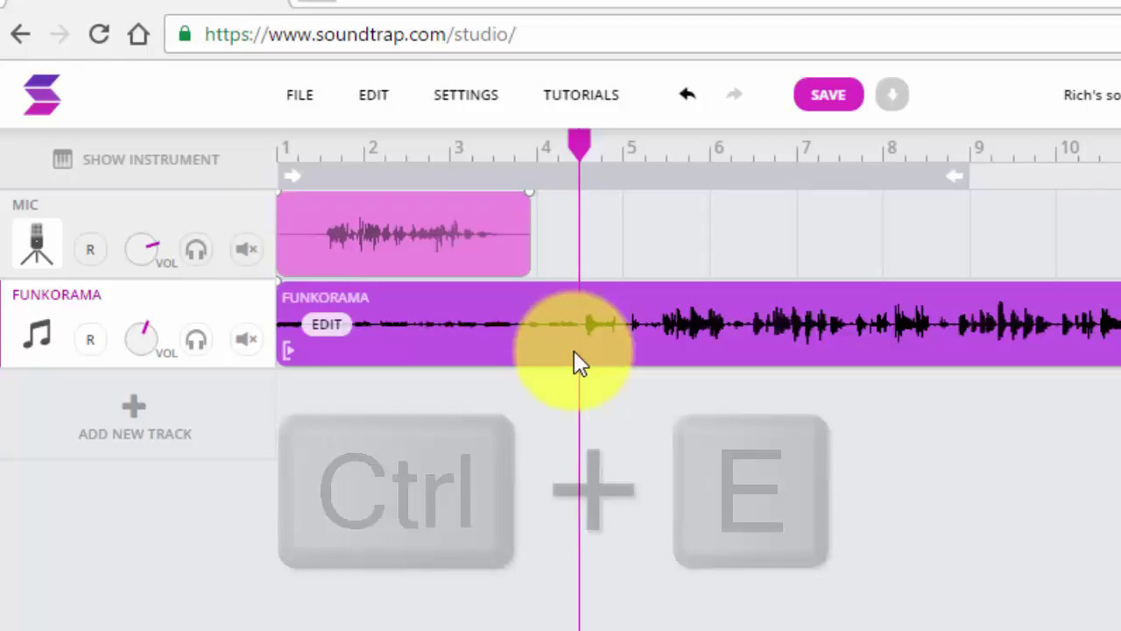
key("ctrl+e")
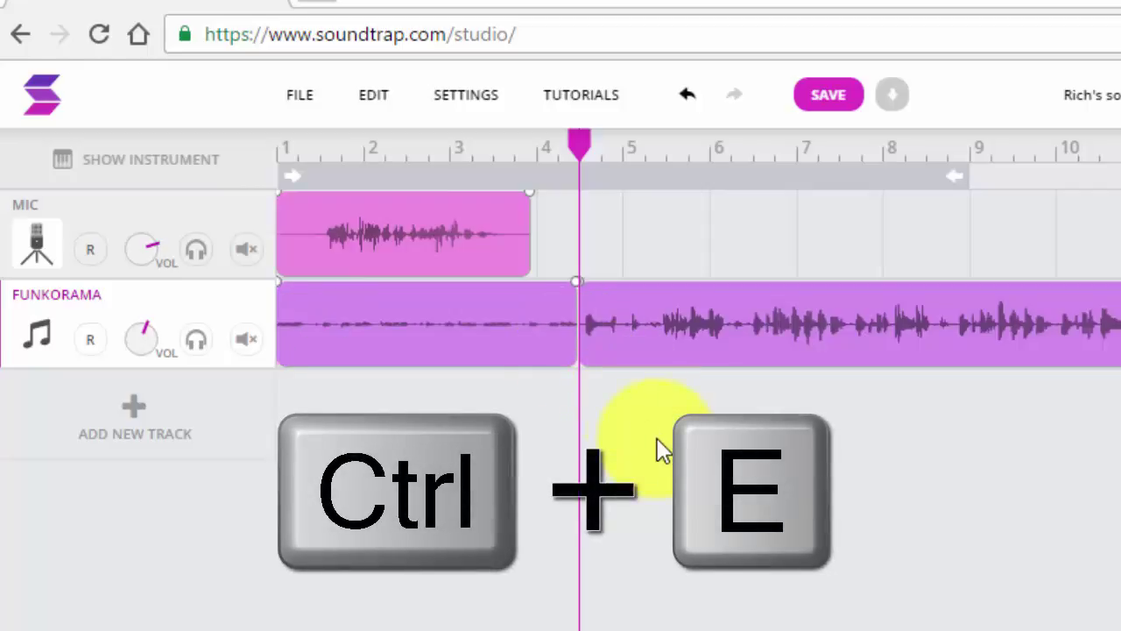
left_click(762, 308)
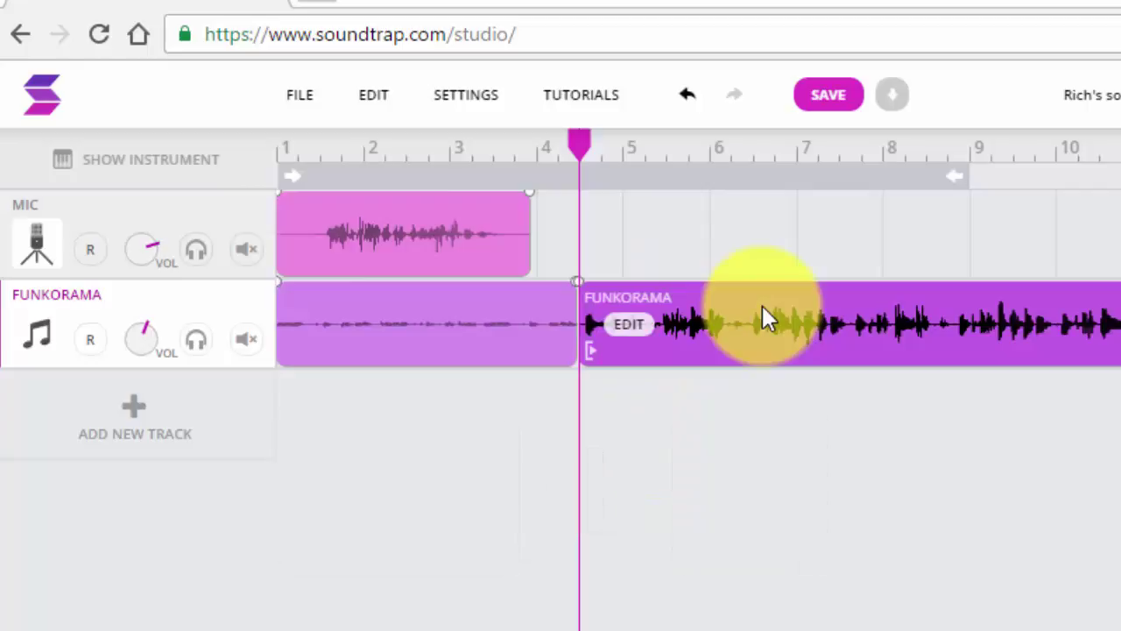
key("Delete")
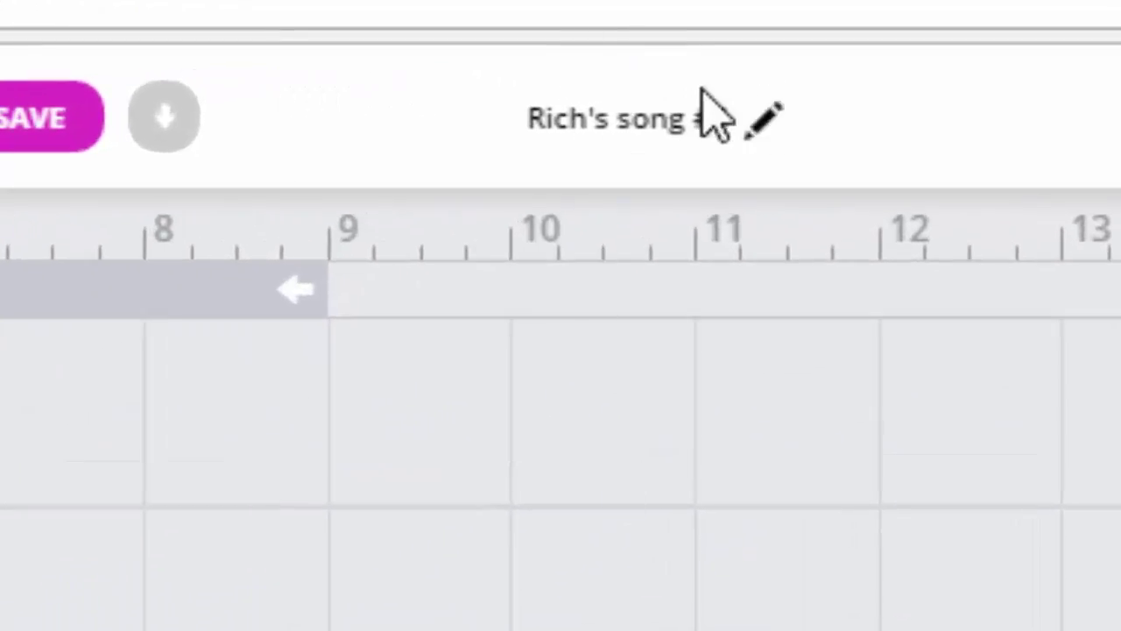
Replace the project title with 'Podcast 1' and save the project.
left_click(749, 114)
left_click_drag(823, 111, 412, 115)
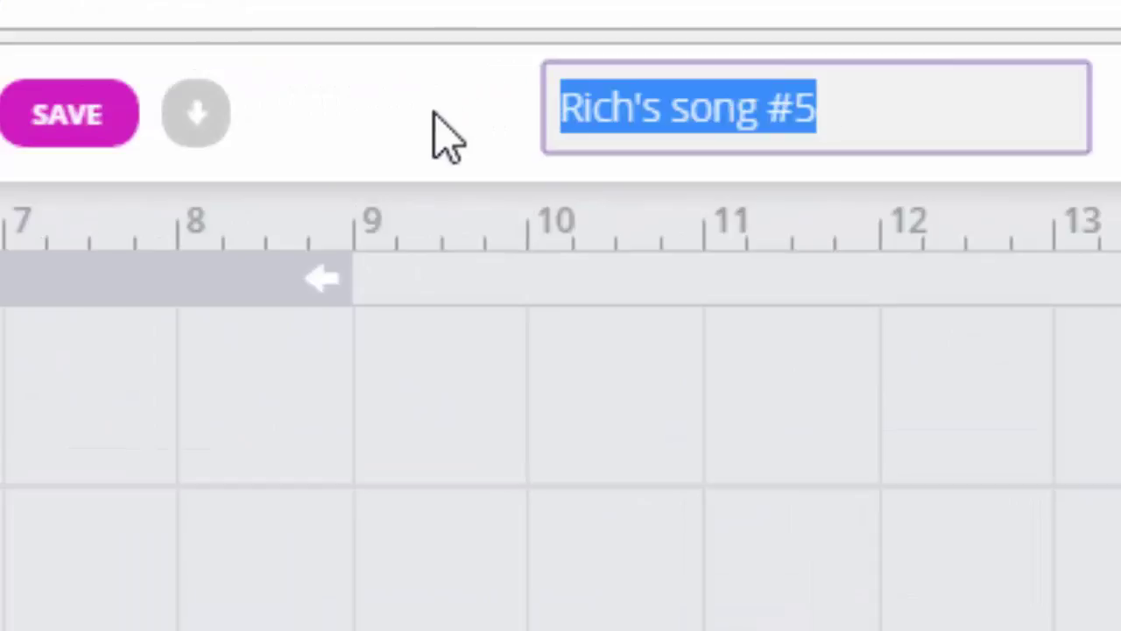
type("Podcast ")
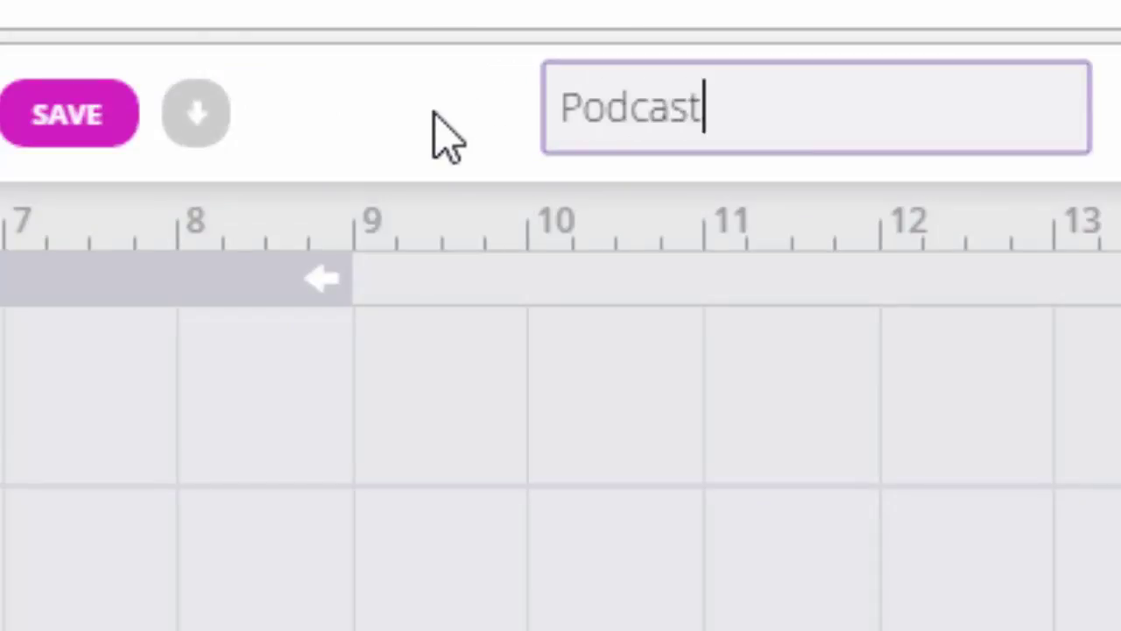
type("1")
key("Return")
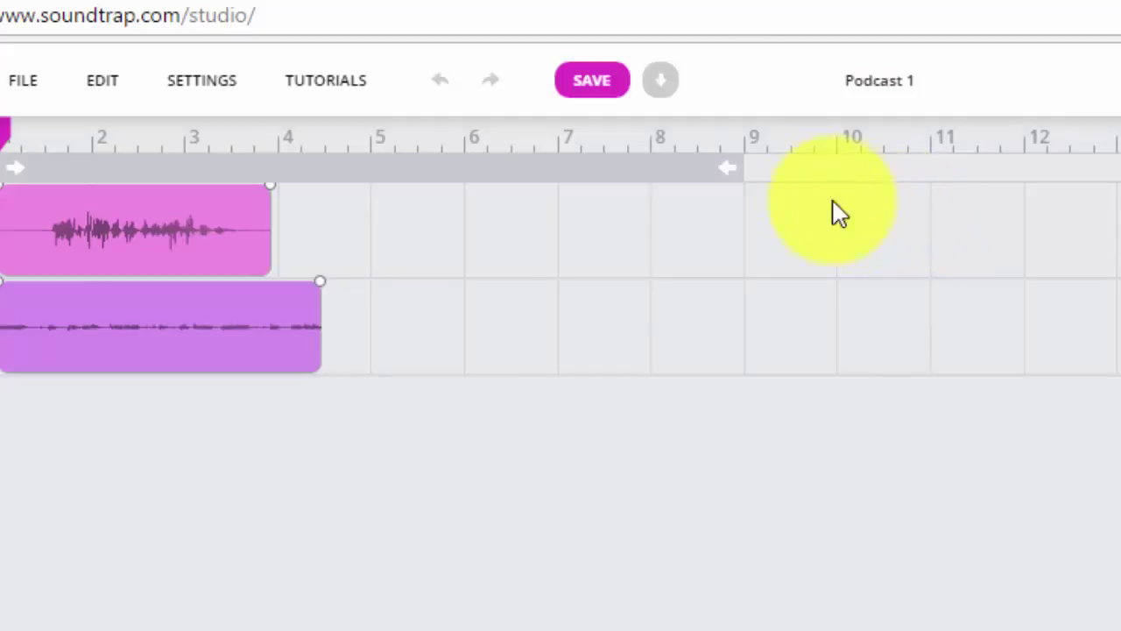
left_click(593, 83)
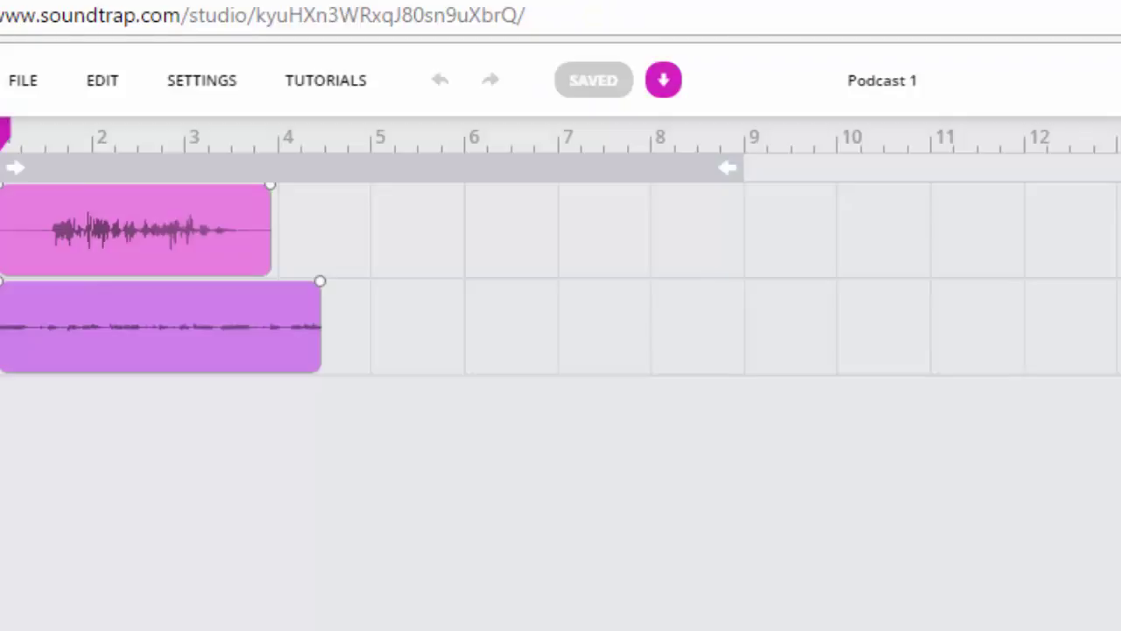
From My Projects, open Podcast 1's share options and select its secret link.
left_click(666, 88)
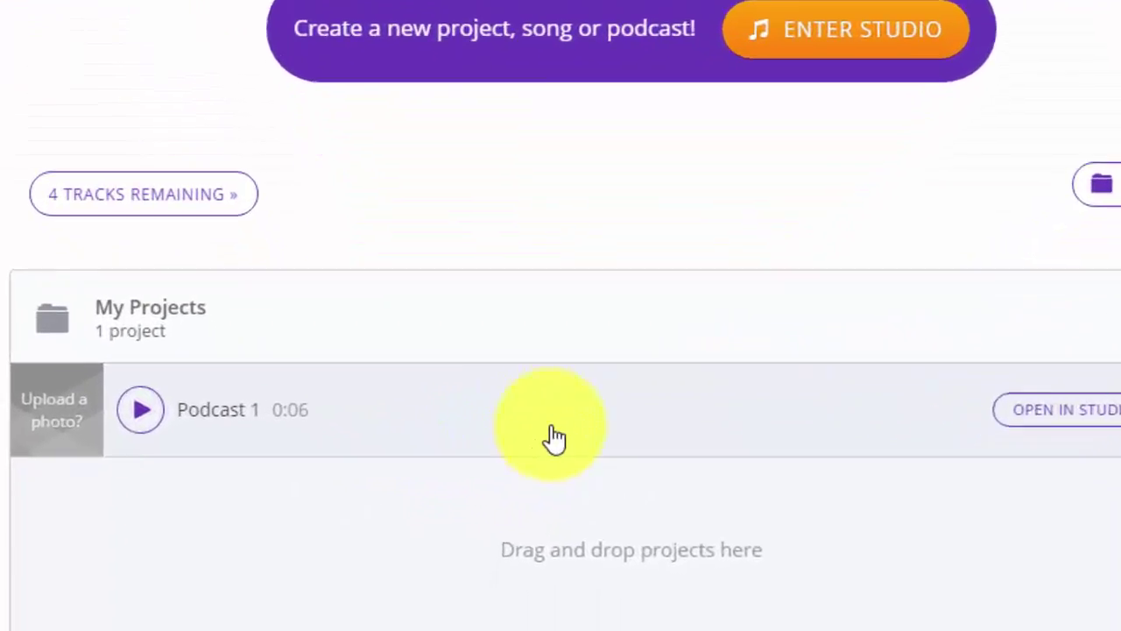
left_click(554, 438)
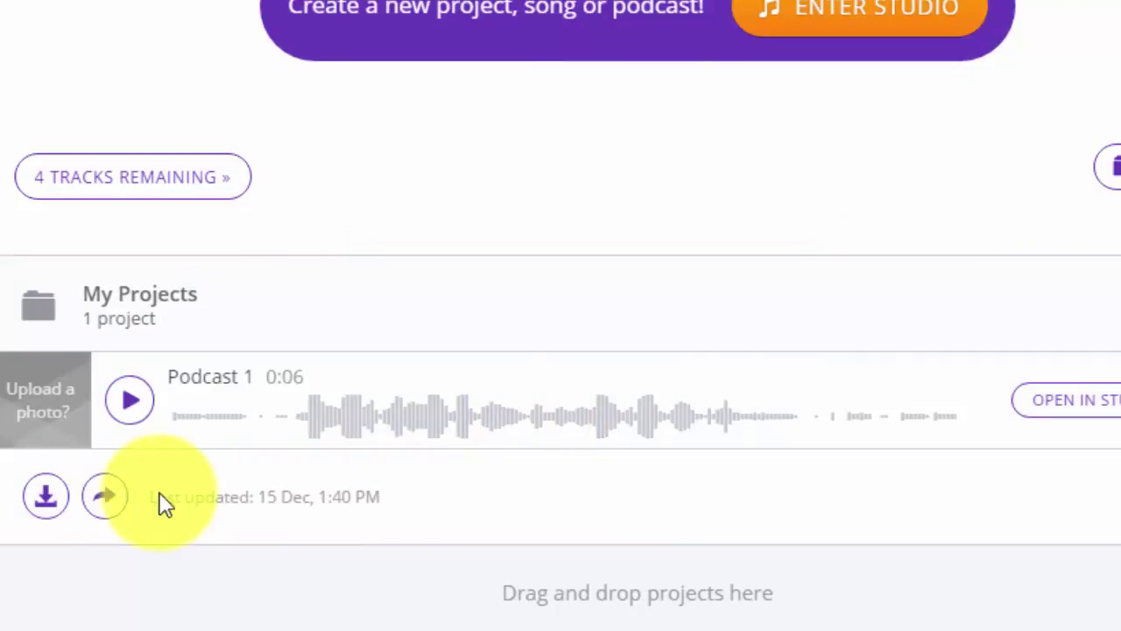
left_click(100, 495)
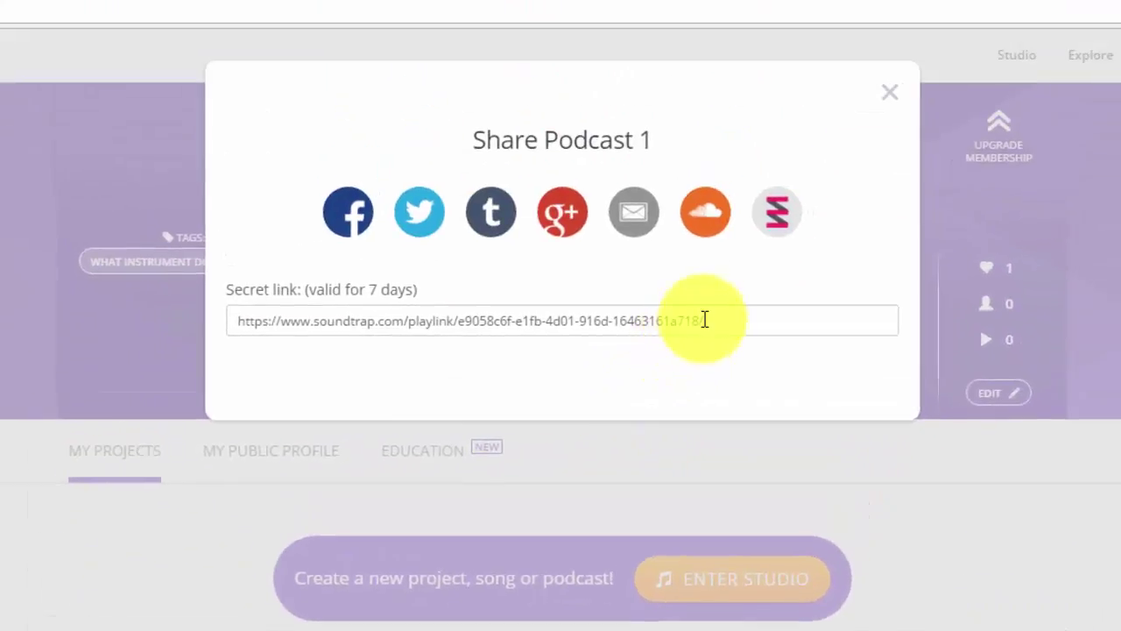
left_click_drag(706, 318, 235, 320)
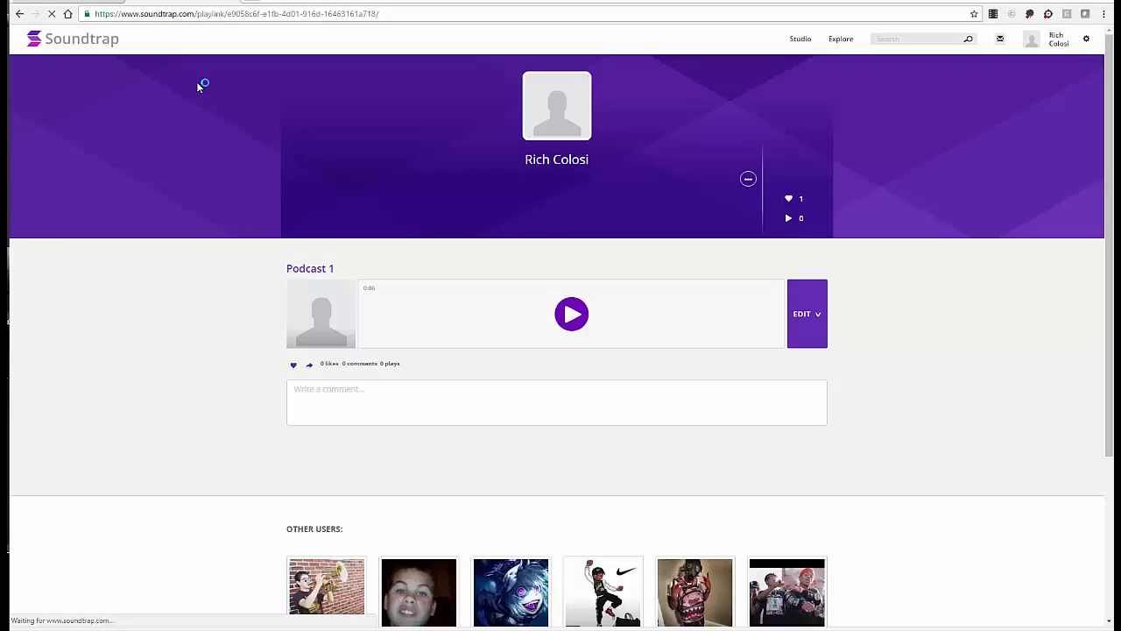
Play Podcast 1 on the public playback page, then pause it.
left_click(571, 314)
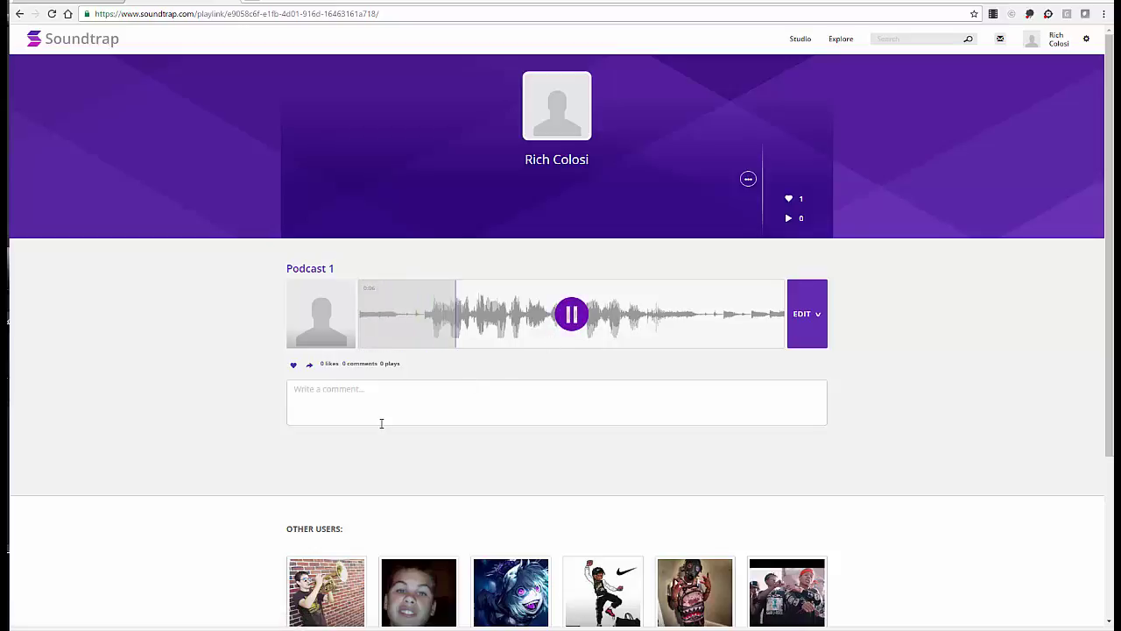
left_click(572, 314)
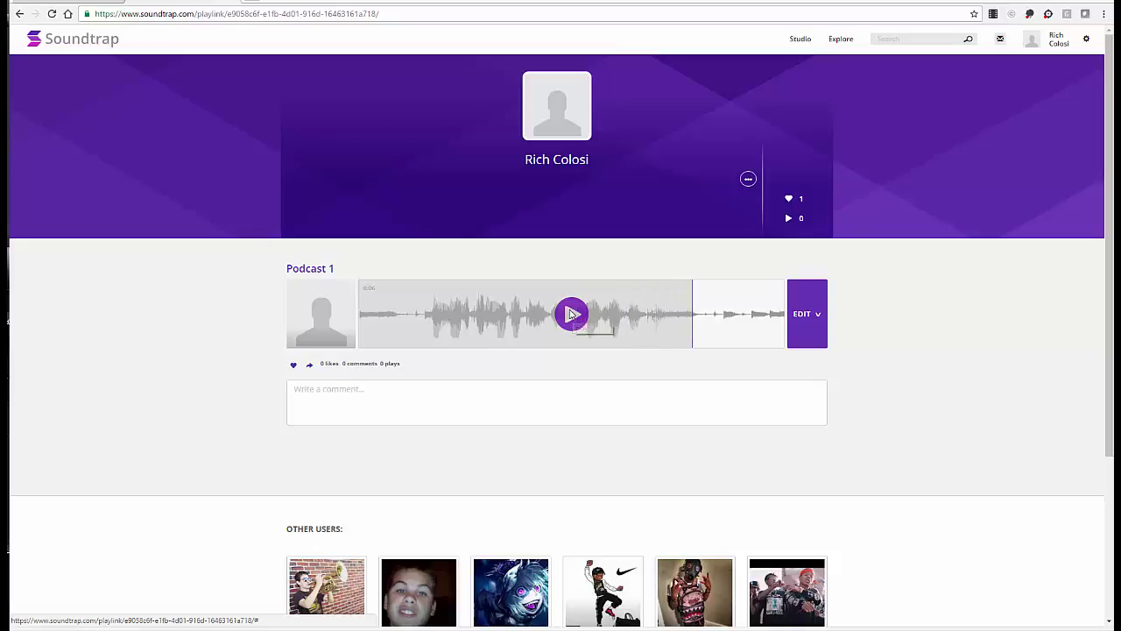